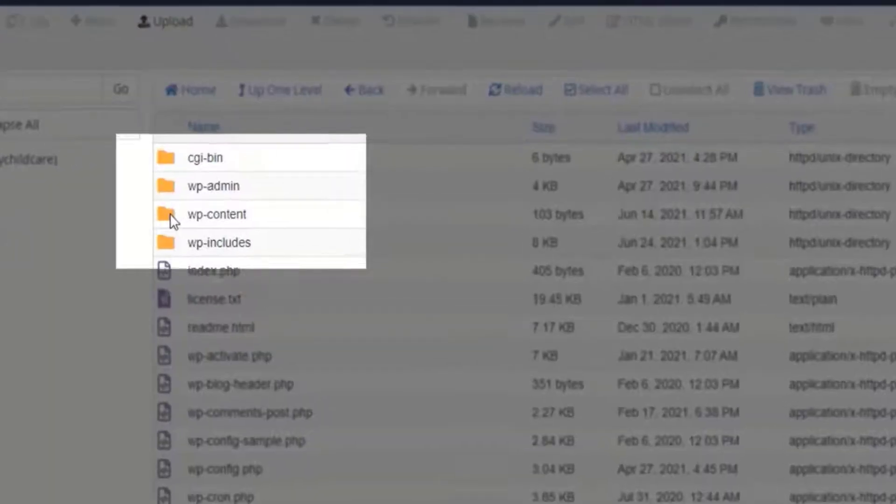
# Compress the wp-content folder into a wp-content.zip archive
pyautogui.rightClick(208, 227)
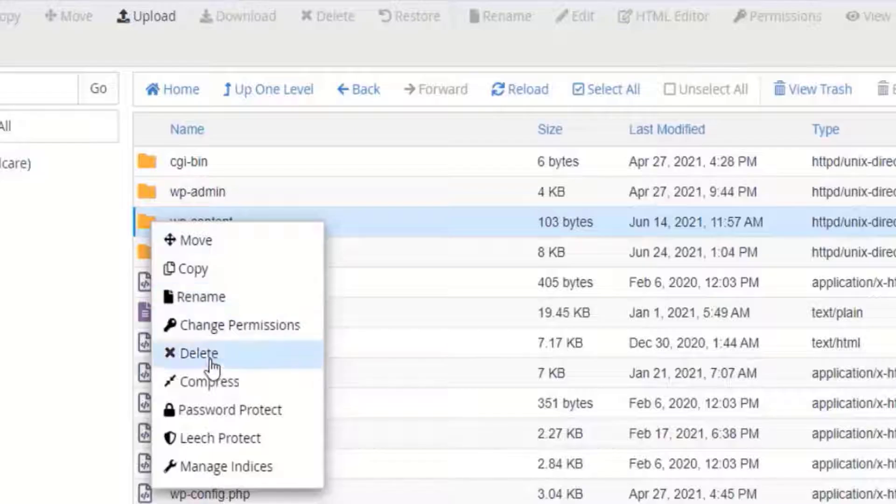
pyautogui.click(210, 384)
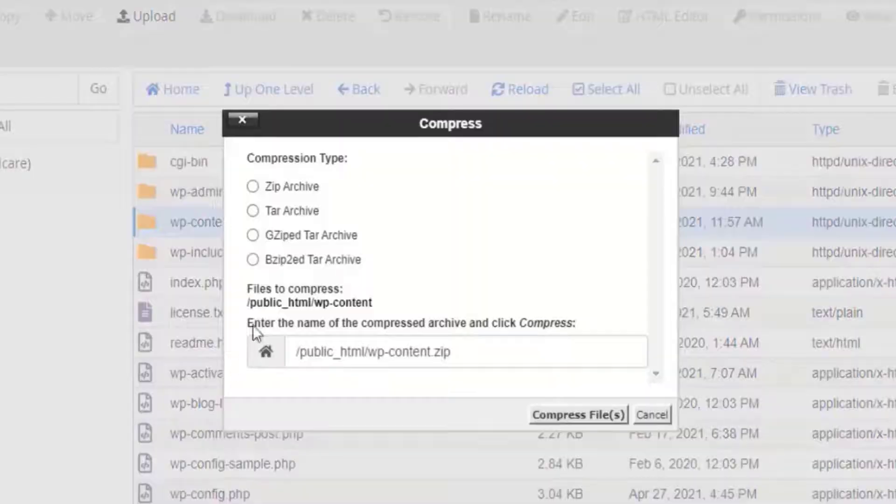
pyautogui.click(253, 187)
pyautogui.click(562, 416)
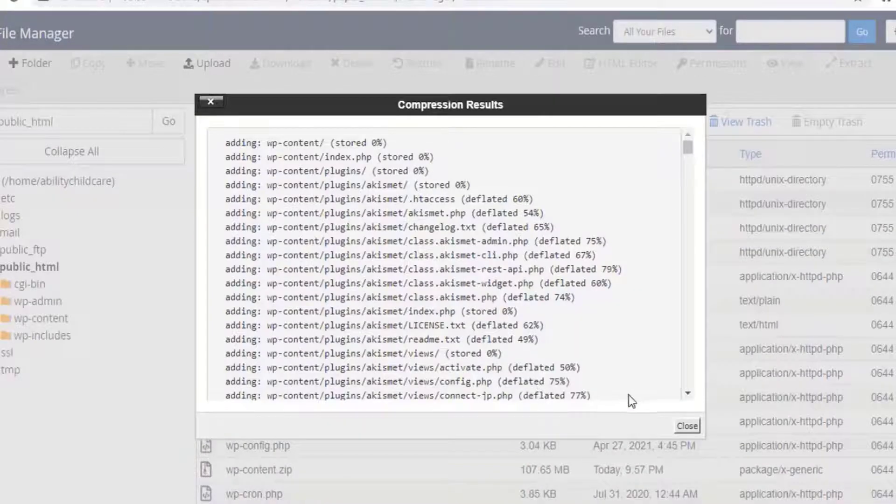
pyautogui.click(687, 426)
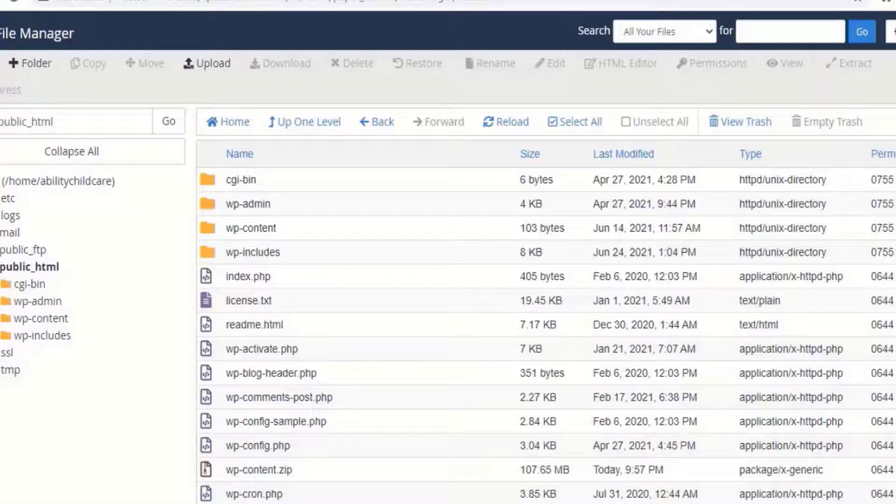
# Download wp-content.zip and wp-config.php to the computer, ending in the home directory
pyautogui.click(206, 470)
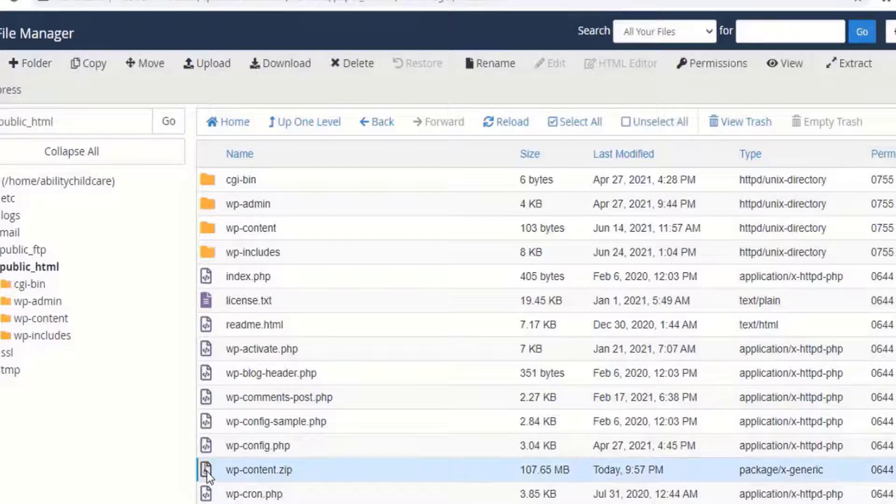
pyautogui.click(293, 69)
pyautogui.click(389, 401)
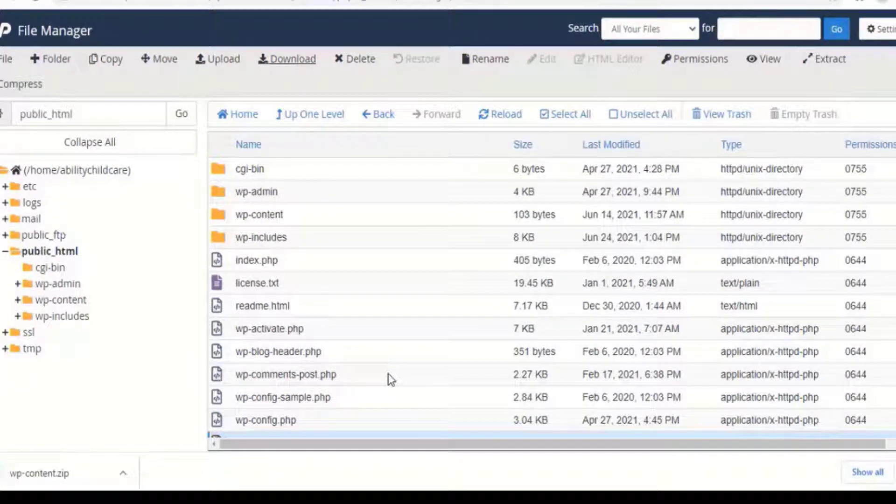
pyautogui.scroll(-3, 663, 289)
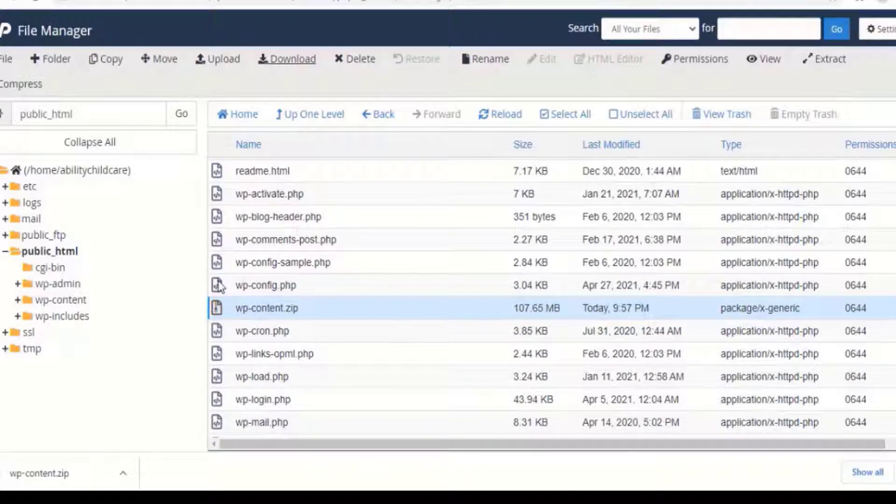
pyautogui.click(219, 286)
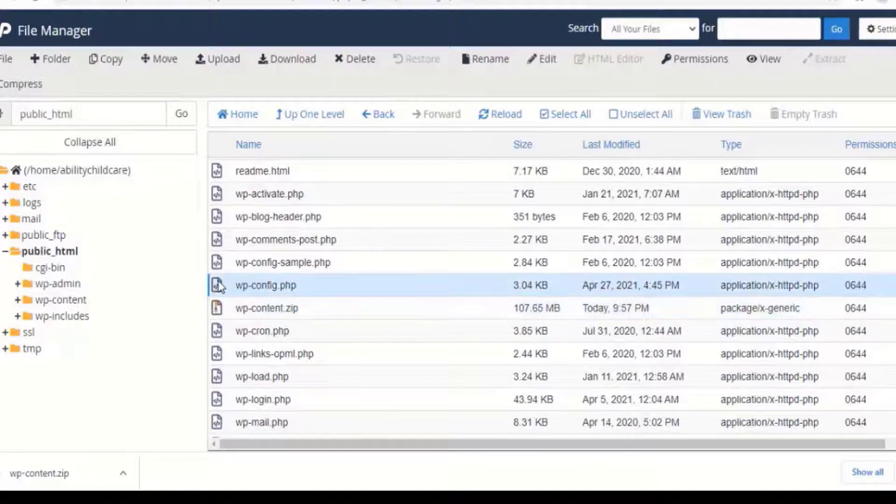
pyautogui.click(294, 62)
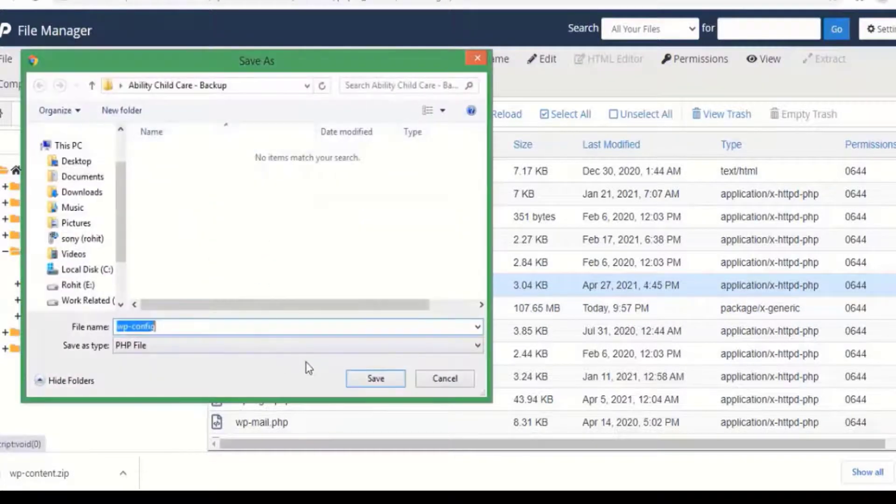
pyautogui.click(370, 382)
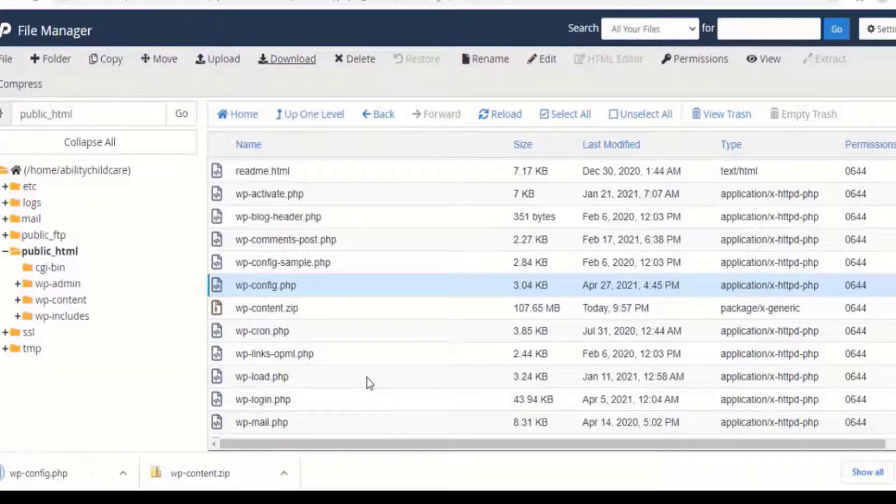
pyautogui.click(219, 310)
pyautogui.click(305, 117)
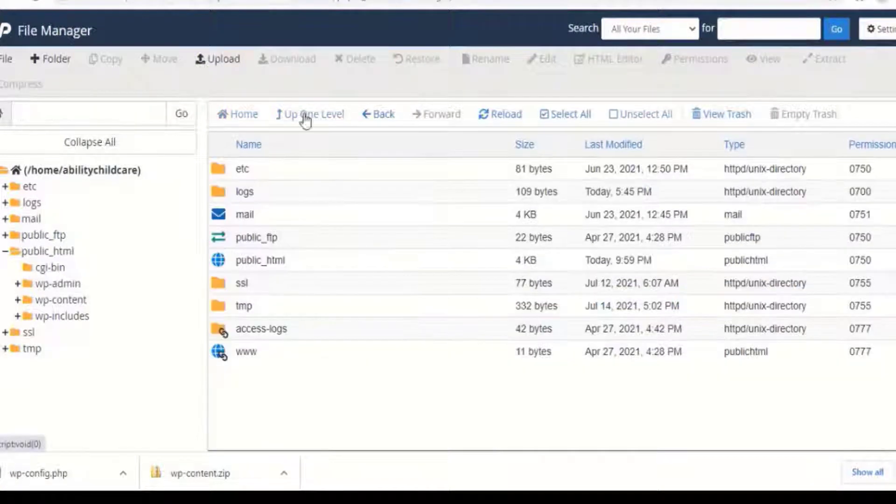
# Quick-export all 13 tables of abilityc_wp134 from phpMyAdmin as abilityc_wp134.sql
pyautogui.click(4, 31)
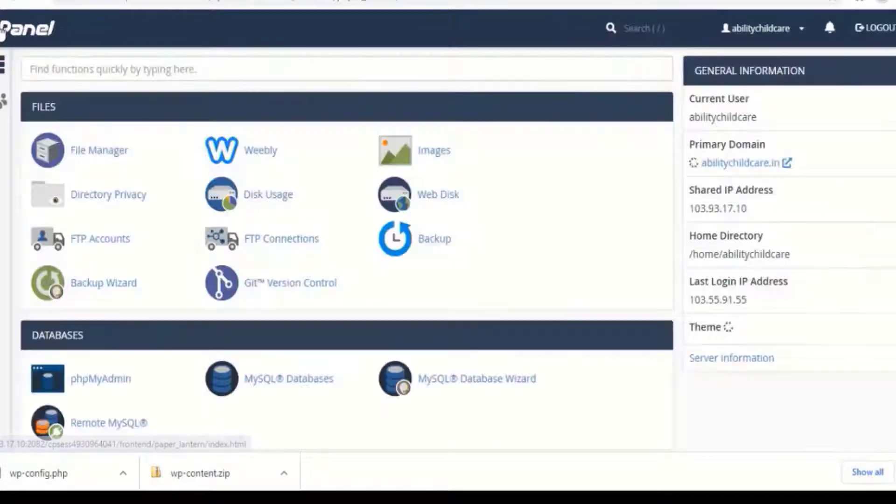
pyautogui.scroll(-5, 100, 160)
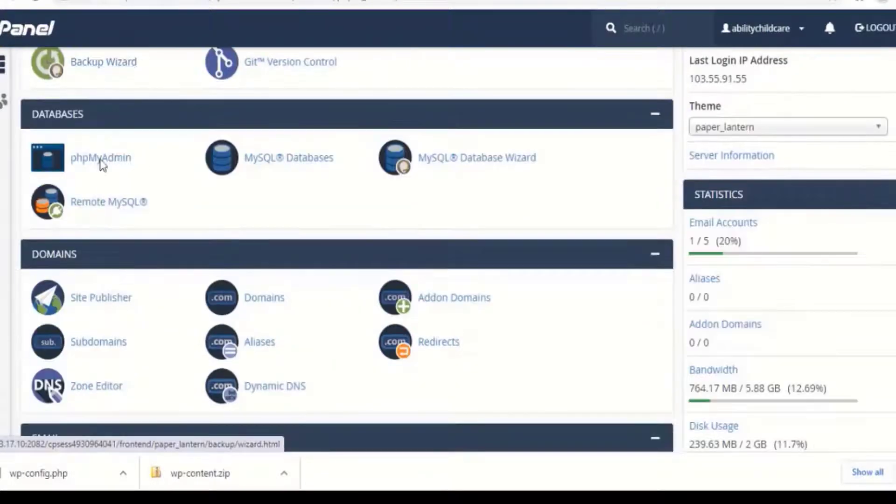
pyautogui.click(99, 160)
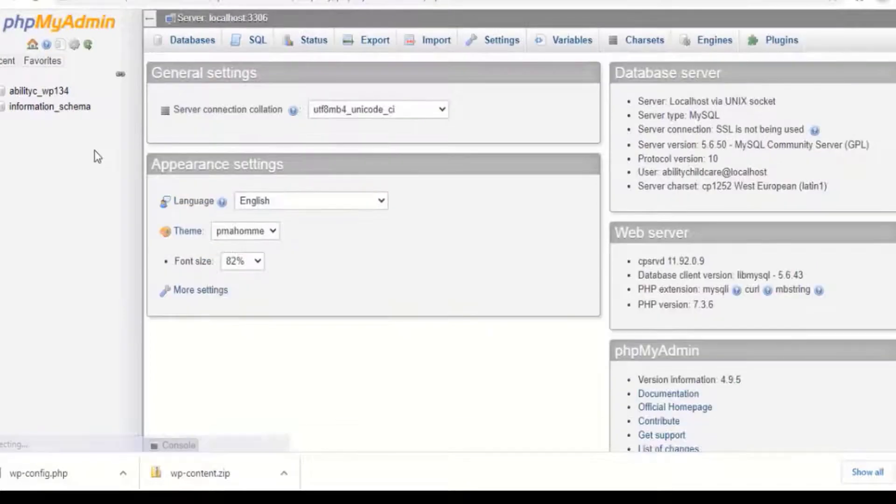
pyautogui.click(26, 92)
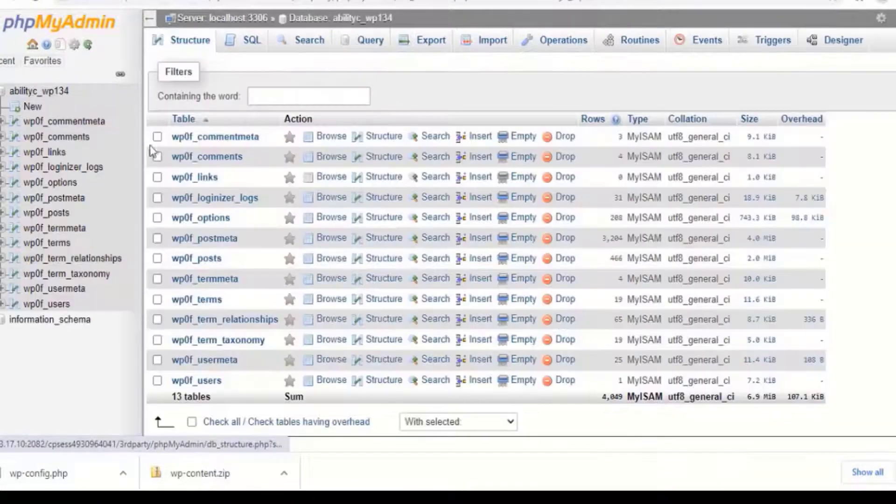
pyautogui.click(192, 422)
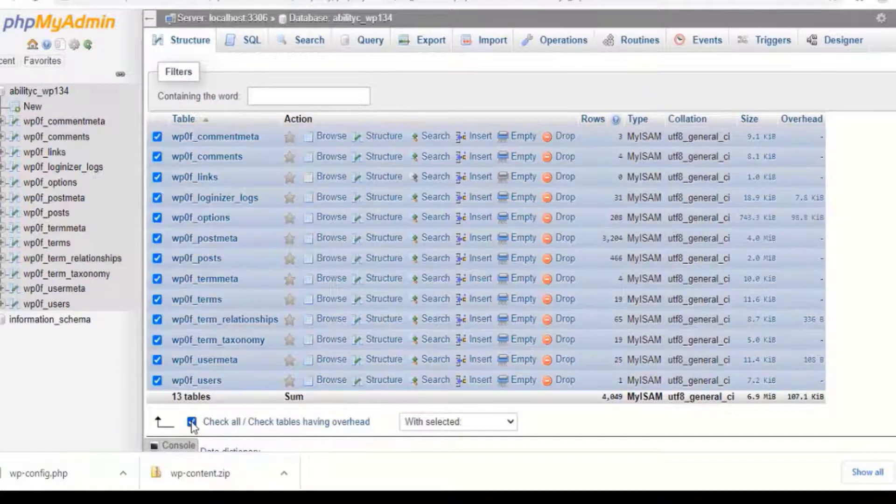
pyautogui.click(416, 47)
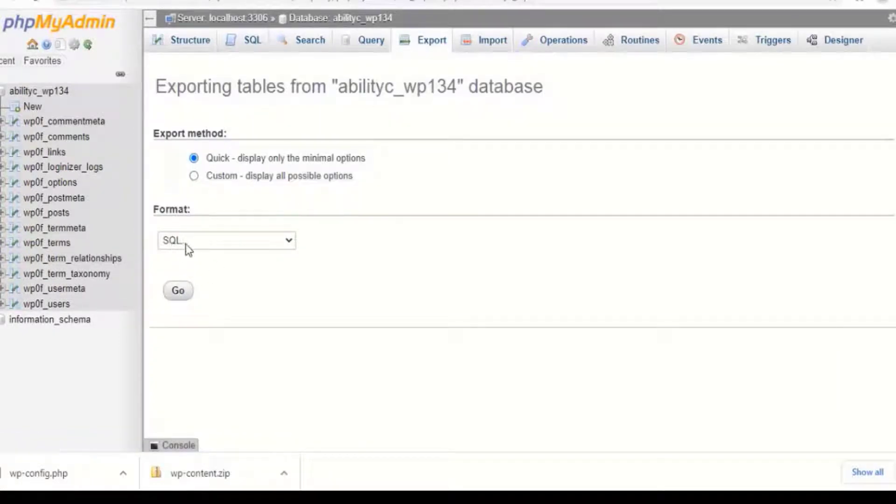
pyautogui.click(178, 294)
pyautogui.click(378, 379)
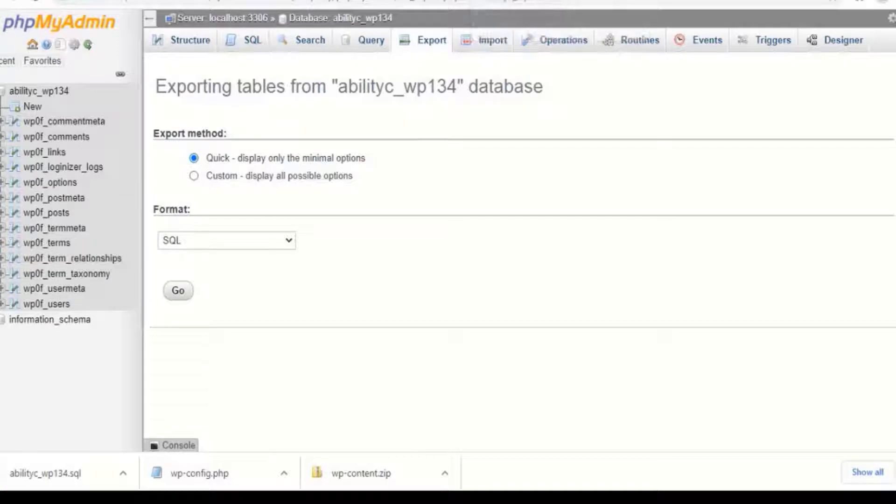
pyautogui.click(411, 3)
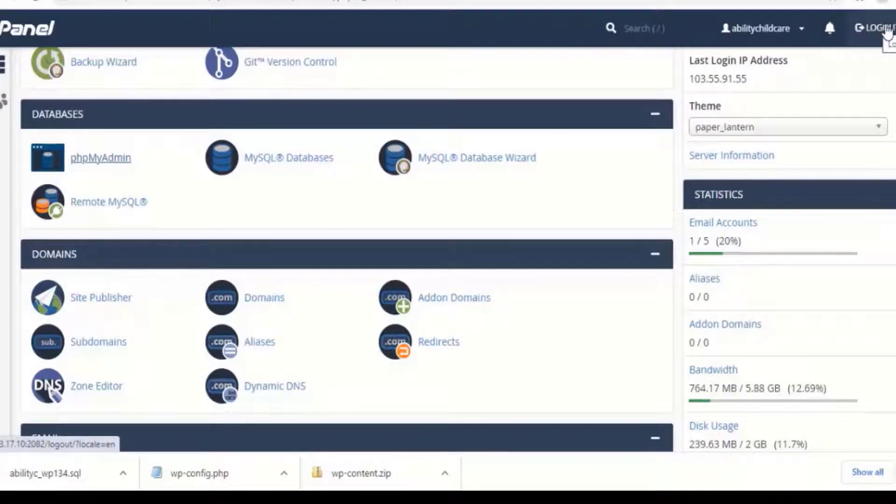
# Log out of the old account and log in to the new cPanel with its username and password
pyautogui.click(876, 28)
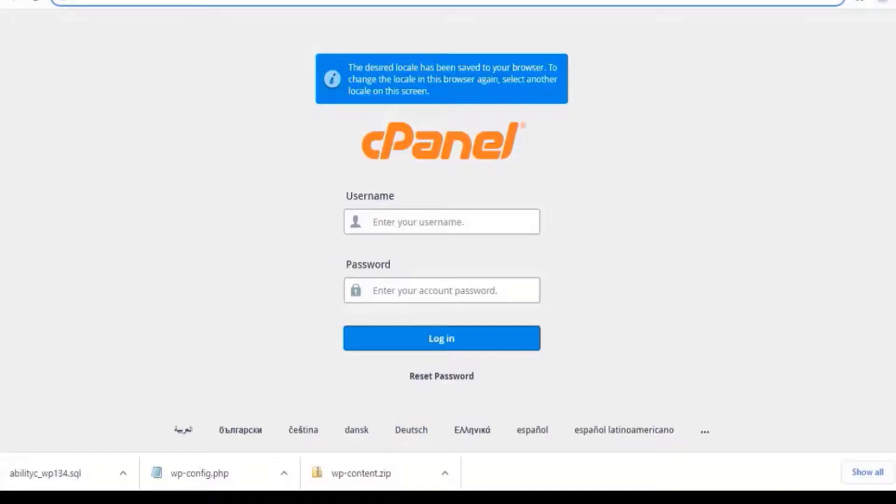
pyautogui.write('ra')
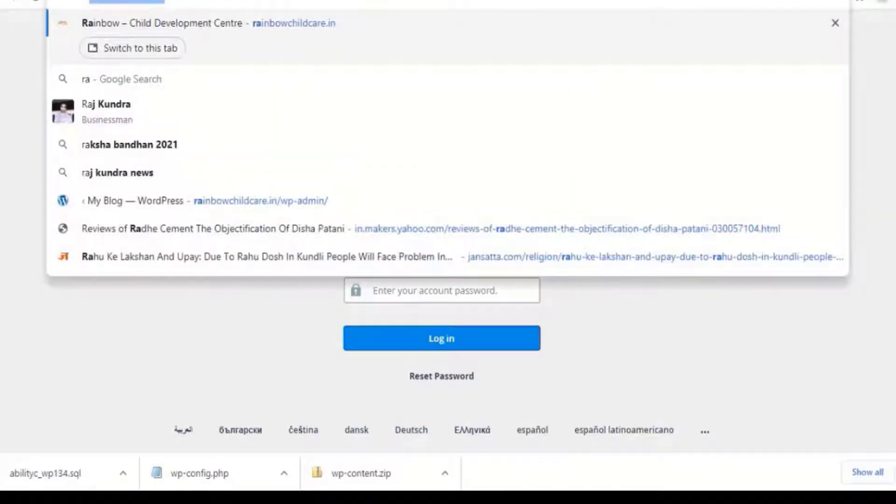
pyautogui.click(374, 222)
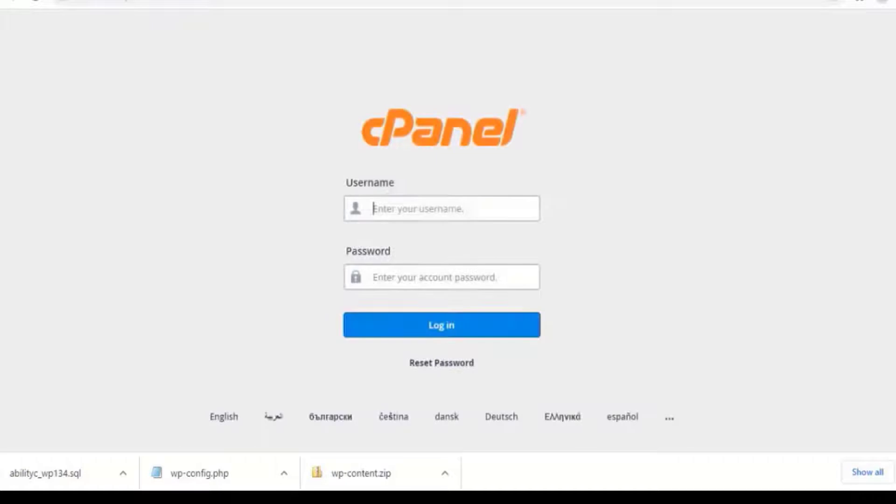
pyautogui.write('rainbowchildcare')
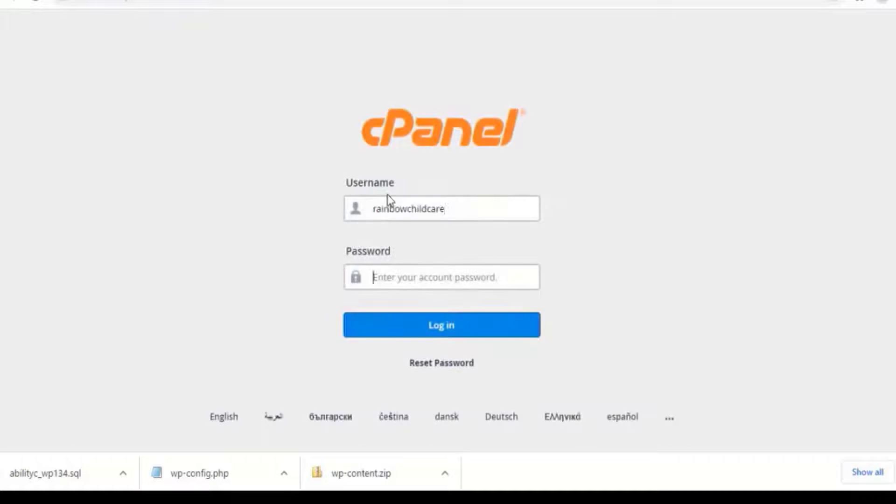
pyautogui.hotkey('ctrl', 'v')
pyautogui.press('Return')
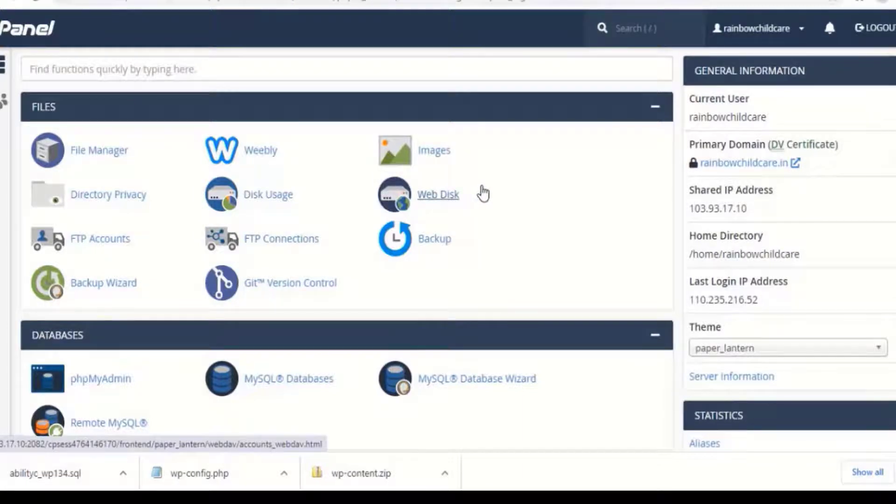
# Install a fresh WordPress on the new domain root with the Softaculous WordPress installer
pyautogui.scroll(-8, 483, 196)
pyautogui.scroll(-20, 484, 196)
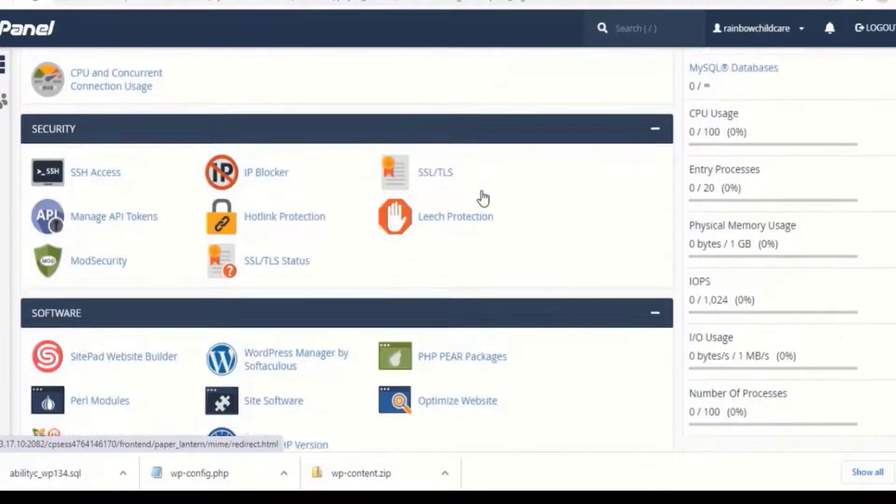
pyautogui.scroll(-8, 480, 194)
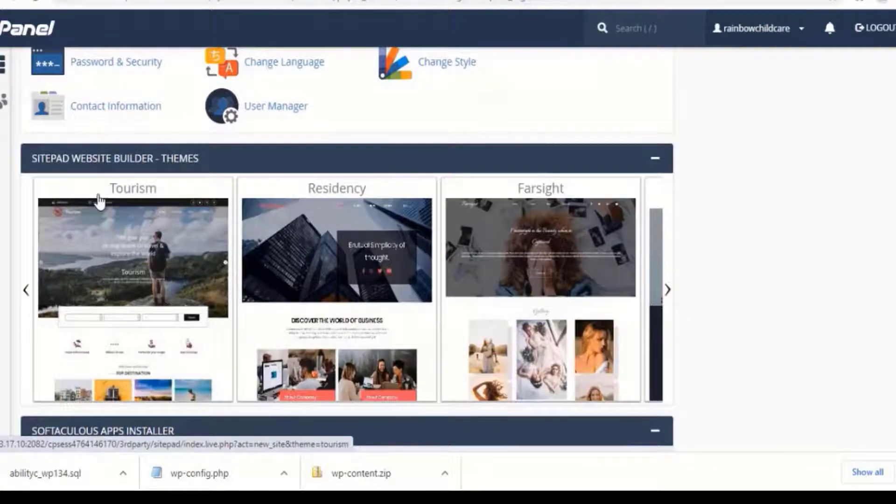
pyautogui.scroll(3, 100, 200)
pyautogui.scroll(5, 100, 200)
pyautogui.scroll(2, 100, 200)
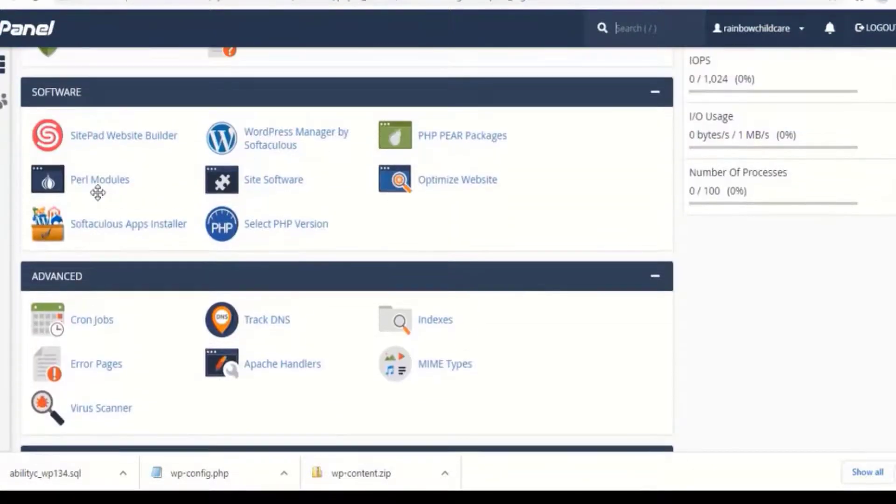
pyautogui.scroll(-10, 100, 200)
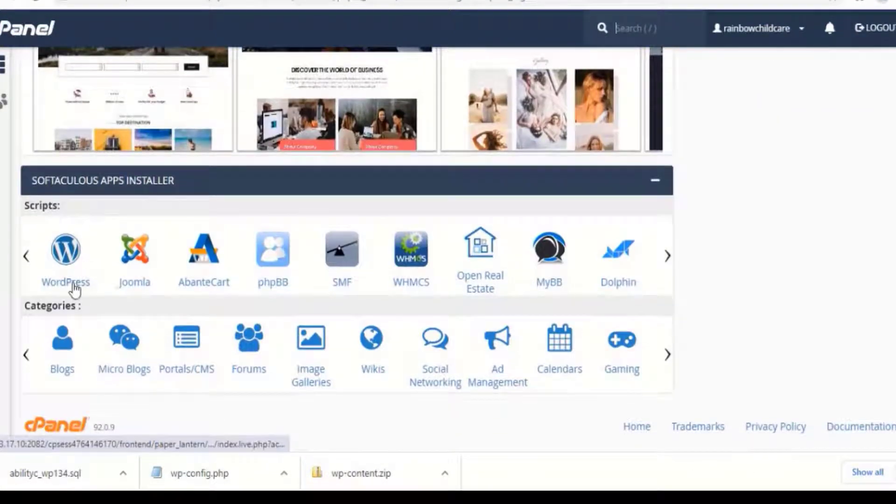
pyautogui.click(74, 289)
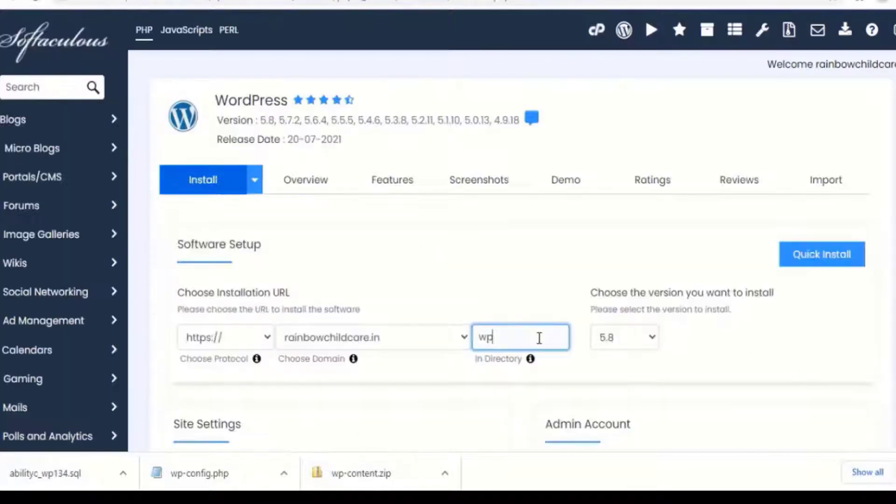
pyautogui.click(517, 250)
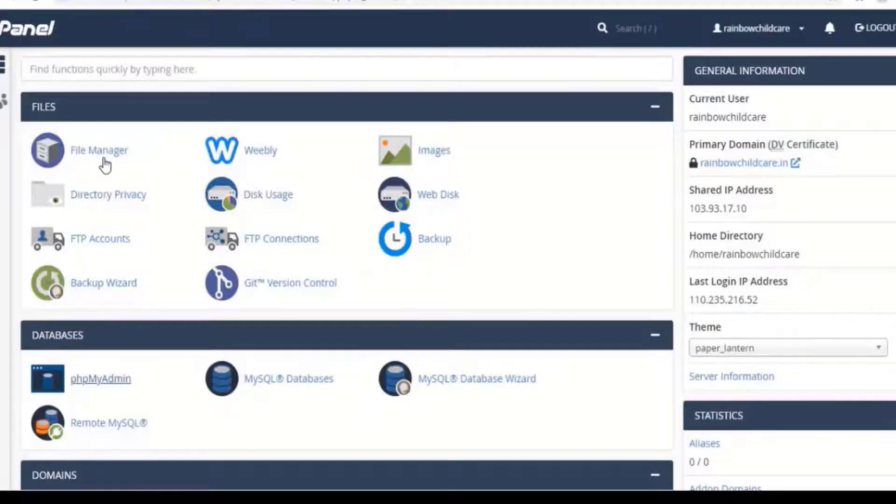
# Delete the freshly installed wp-content folder from public_html
pyautogui.click(105, 160)
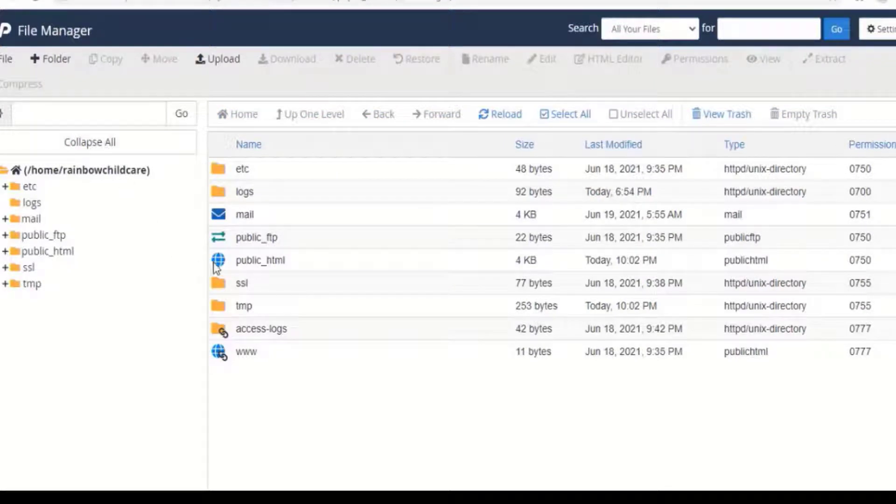
pyautogui.doubleClick(221, 264)
pyautogui.click(254, 214)
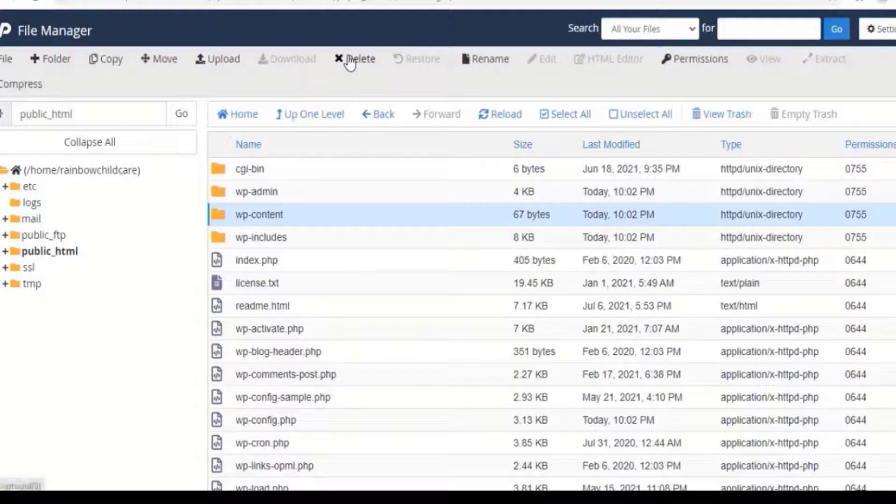
pyautogui.click(350, 61)
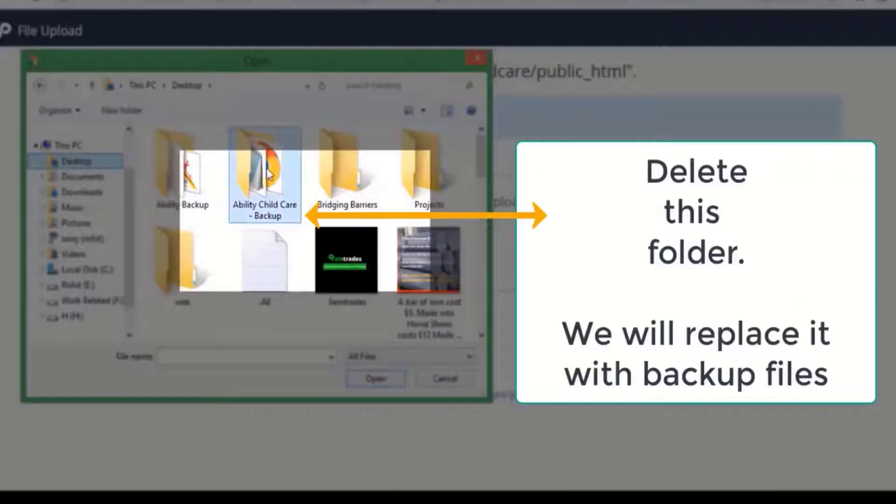
# Upload the backup wp-content.zip from the computer into public_html
pyautogui.doubleClick(267, 170)
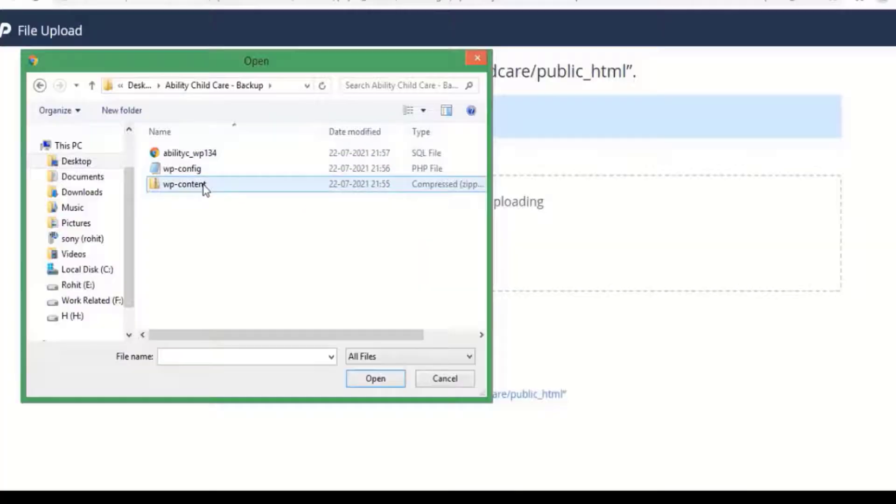
pyautogui.click(204, 187)
pyautogui.doubleClick(204, 186)
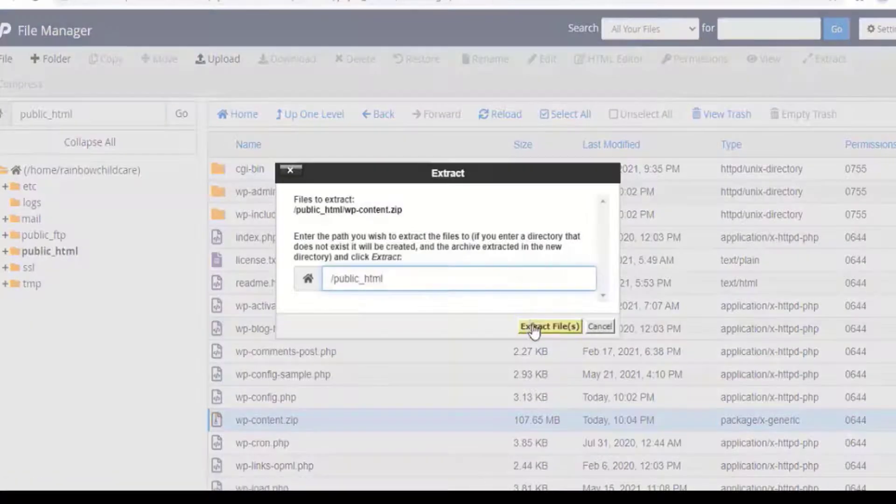
# Extract wp-content.zip in public_html, then permanently delete the archive, skipping the trash
pyautogui.click(544, 326)
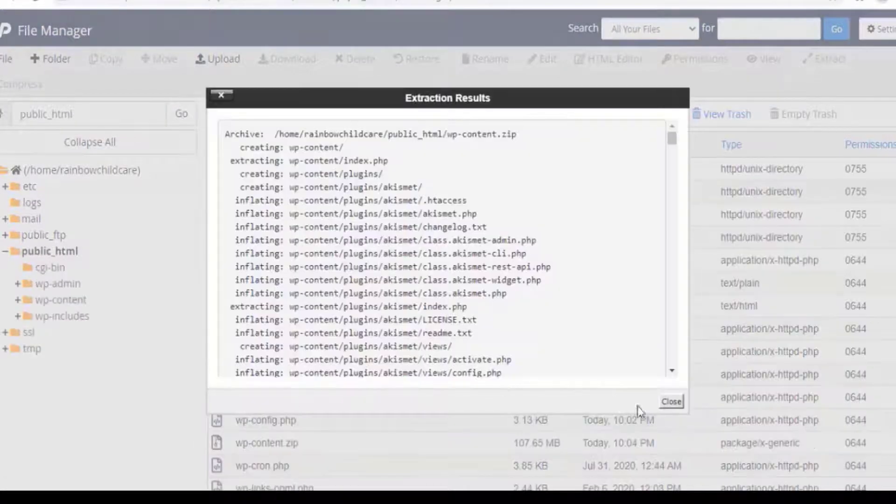
pyautogui.click(677, 404)
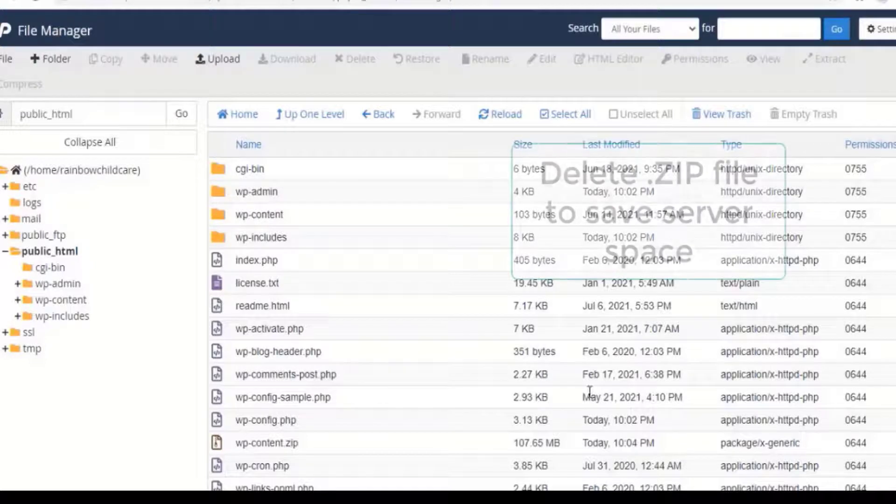
pyautogui.click(217, 446)
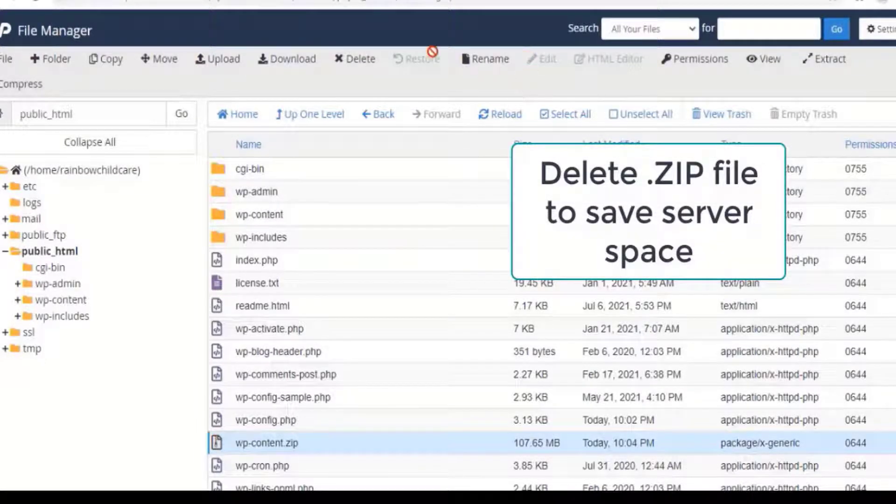
pyautogui.click(361, 62)
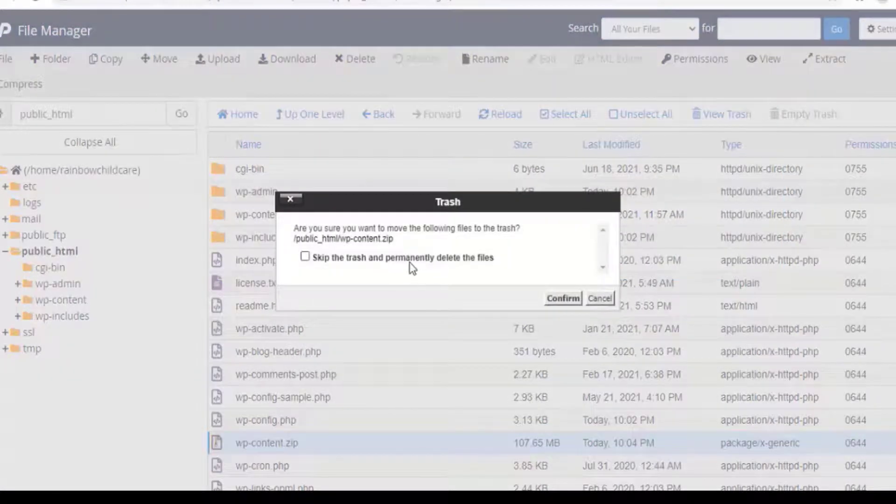
pyautogui.click(411, 267)
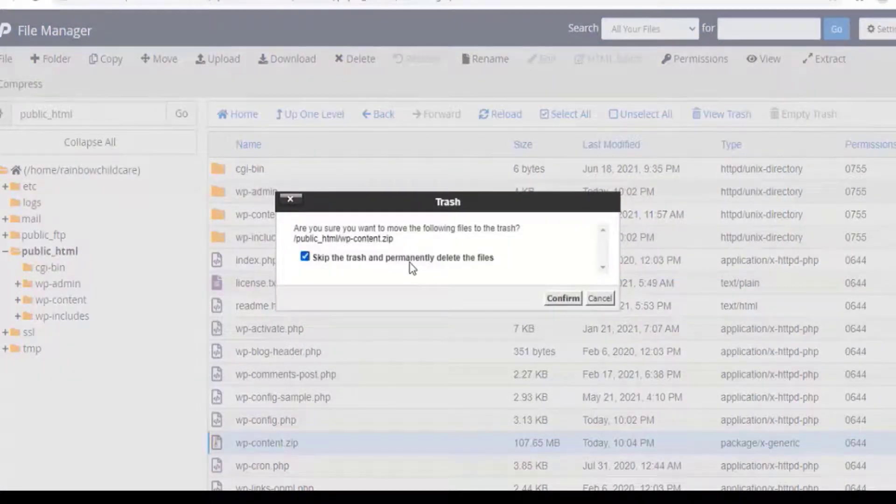
pyautogui.click(563, 298)
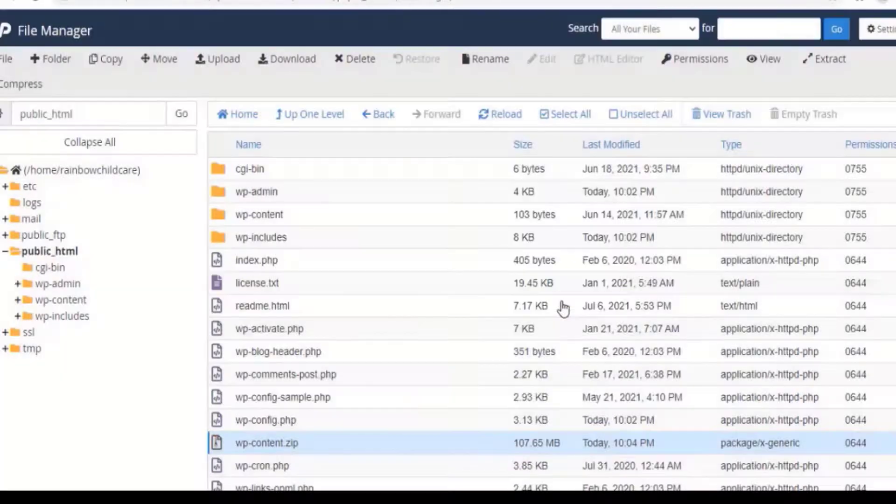
pyautogui.click(315, 116)
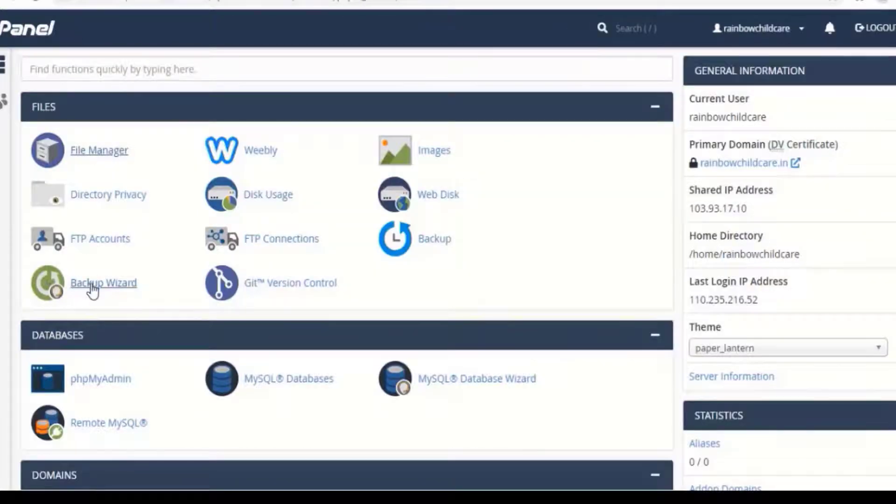
# Open the rainbowc_wp594 WordPress database in phpMyAdmin
pyautogui.scroll(-2, 92, 290)
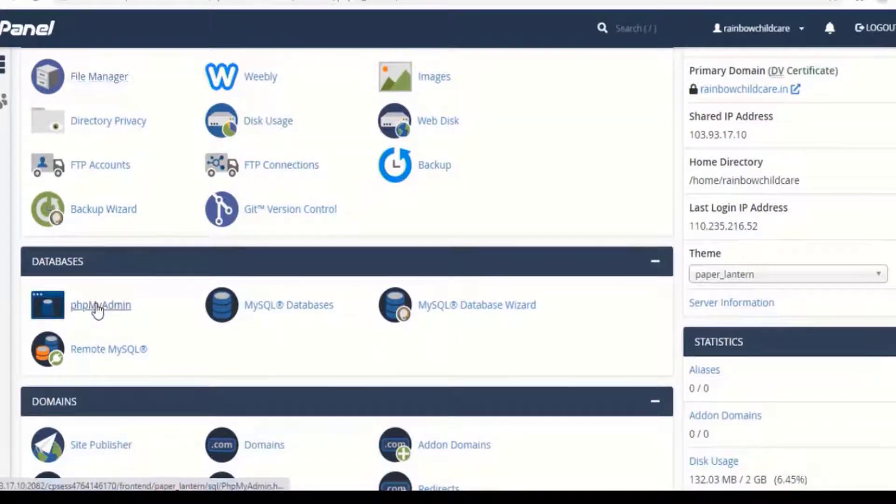
pyautogui.click(97, 310)
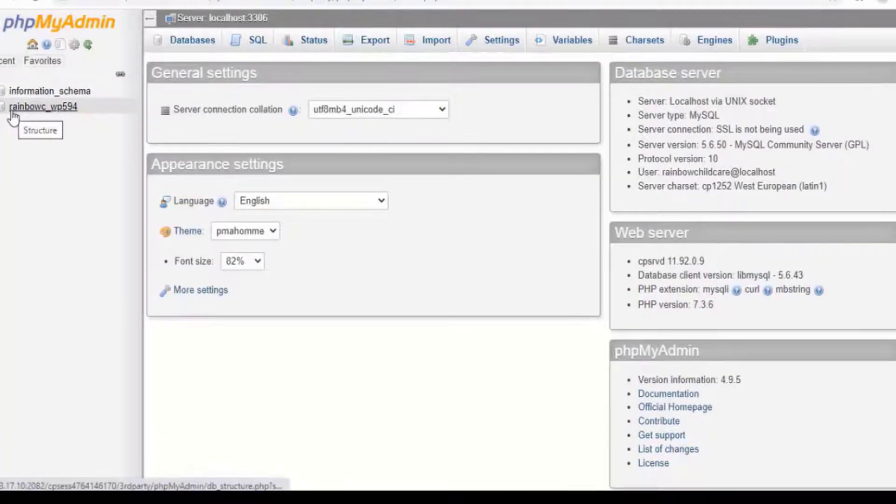
pyautogui.click(12, 112)
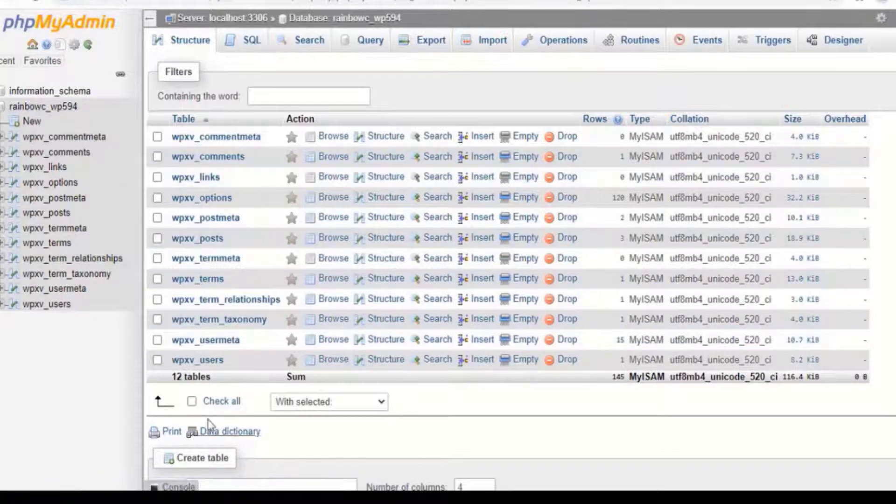
# Drop all 12 wpxv_ tables from the rainbowc_wp594 database
pyautogui.click(192, 402)
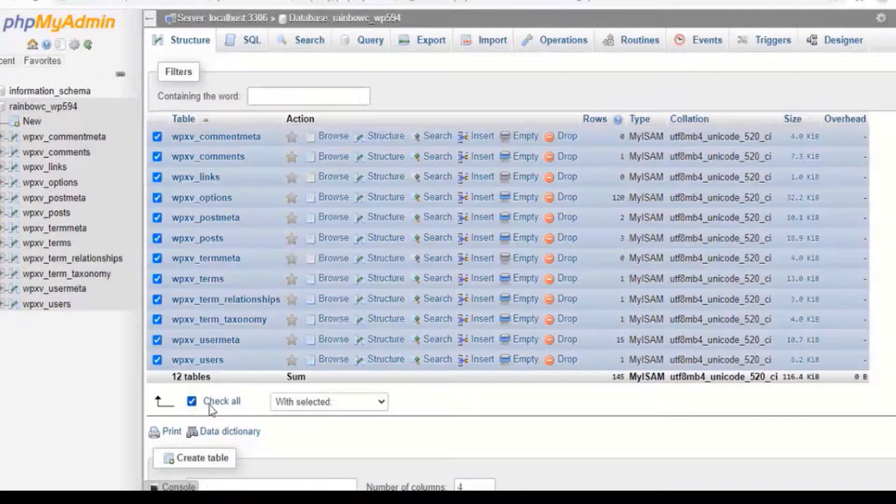
pyautogui.click(316, 402)
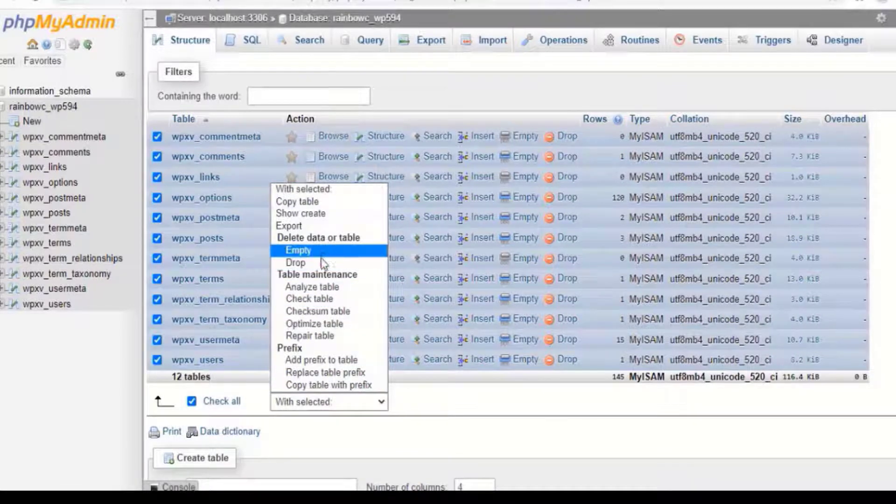
pyautogui.click(296, 263)
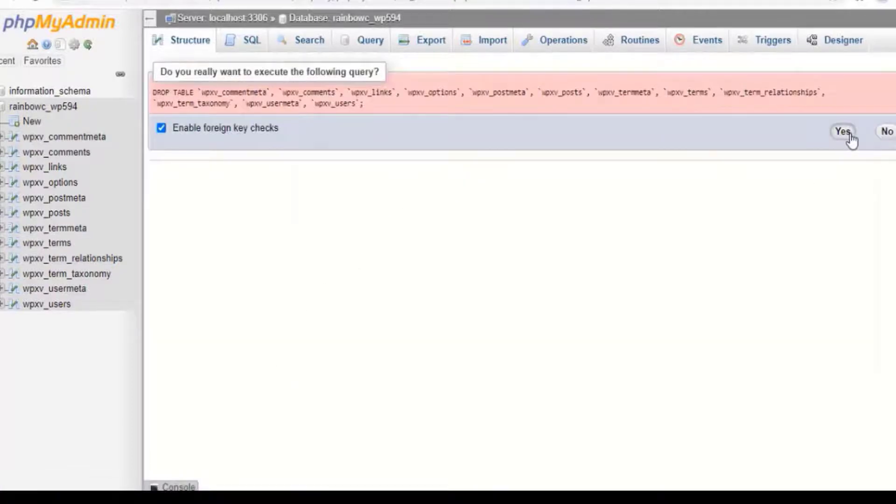
pyautogui.click(848, 135)
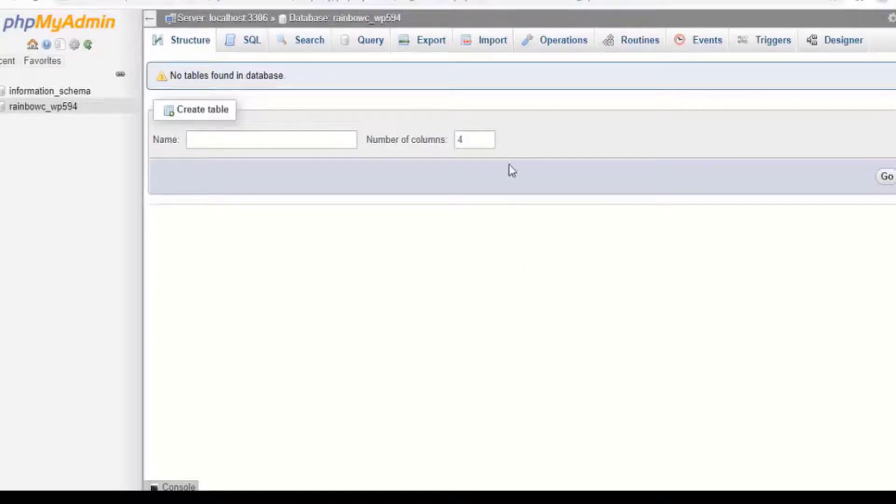
# Import abilityc_wp134.sql into rainbowc_wp594
pyautogui.click(486, 43)
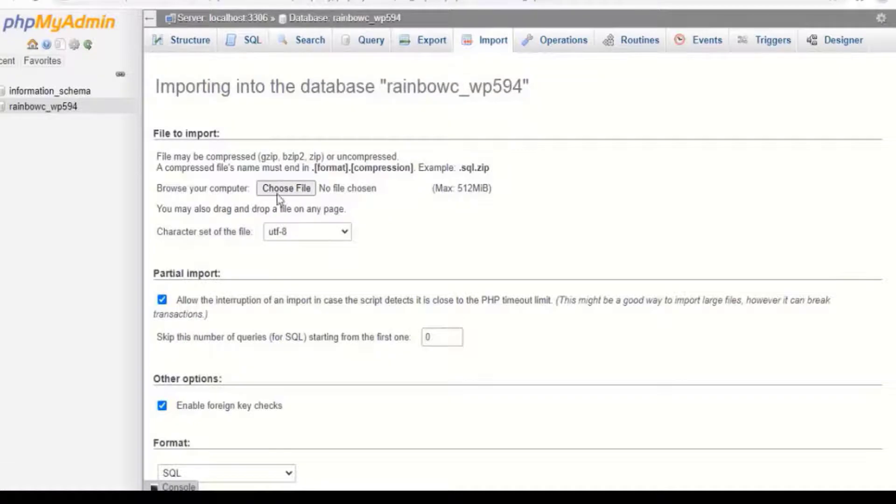
pyautogui.click(286, 190)
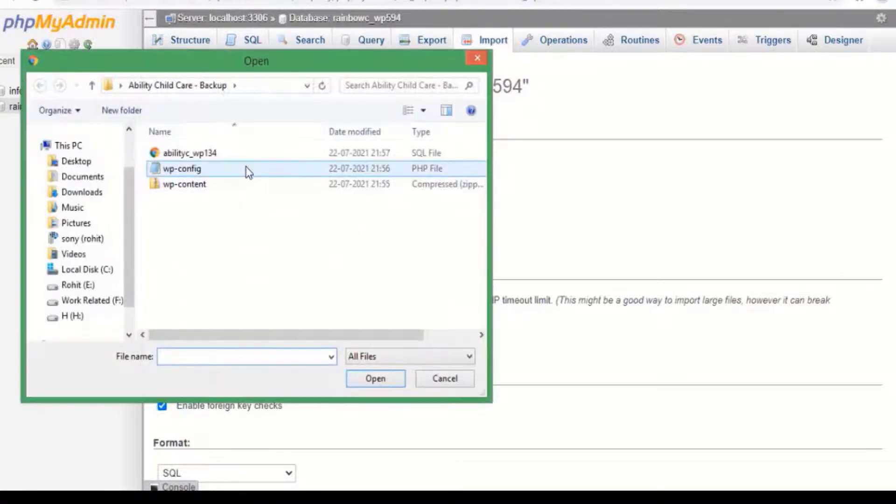
pyautogui.click(250, 156)
pyautogui.doubleClick(250, 156)
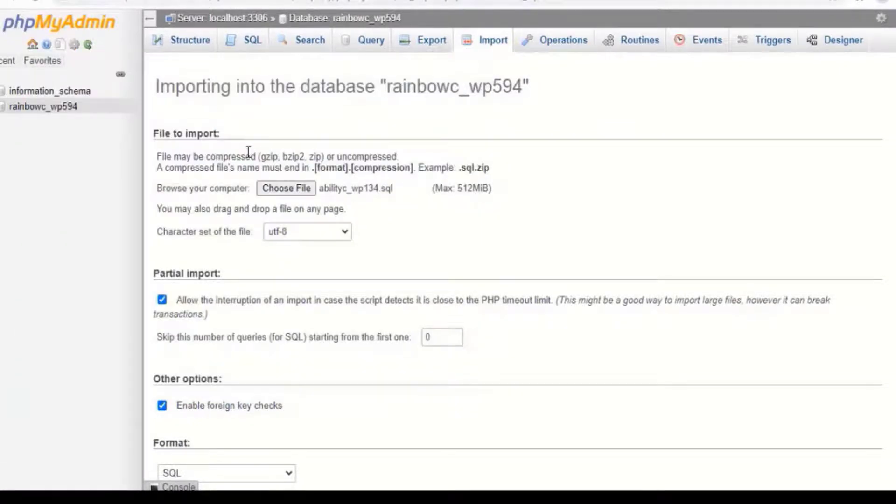
pyautogui.scroll(-4, 196, 452)
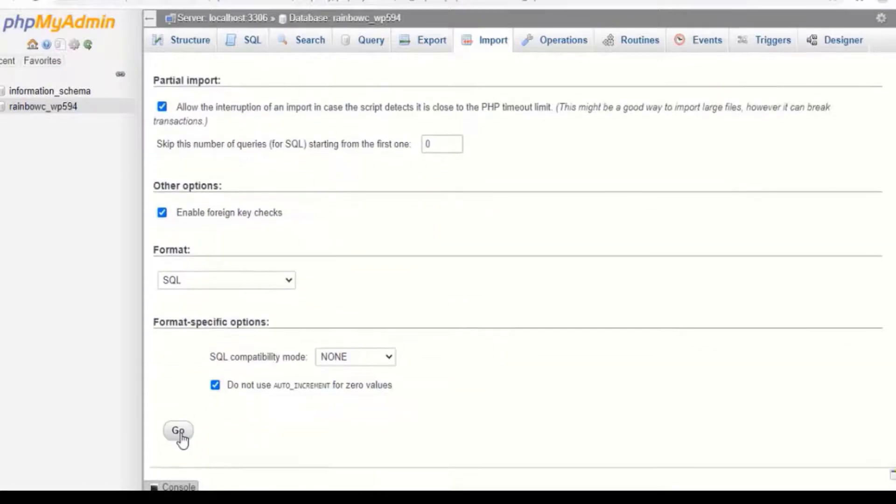
pyautogui.click(179, 432)
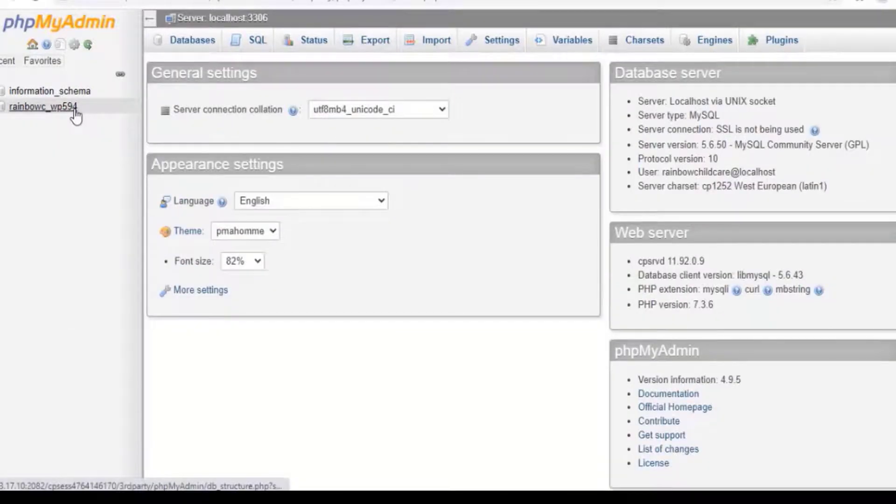
# Verify rainbowc_wp594 lists the imported wp0f_ tables, then return to the wp-config.php editor
pyautogui.click(71, 112)
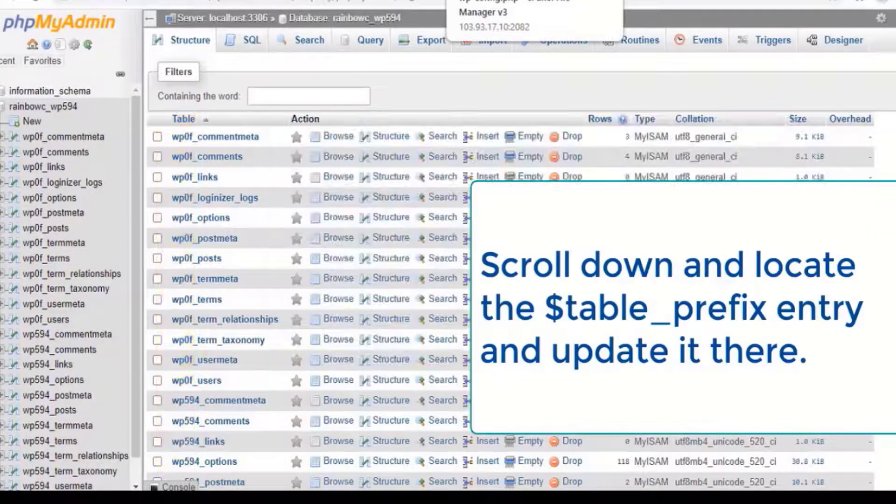
pyautogui.click(495, 1)
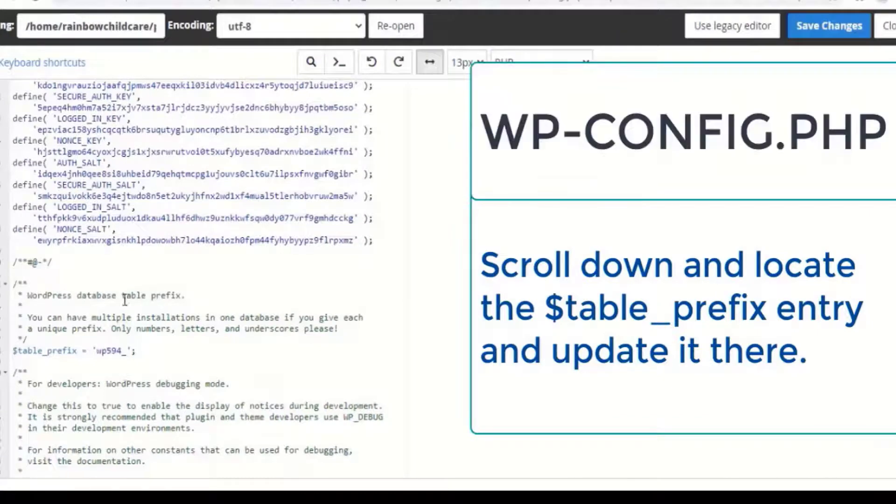
# Replace '94' with '0f' so $table_prefix reads 'wp0f_', and save wp-config.php
pyautogui.click(121, 350)
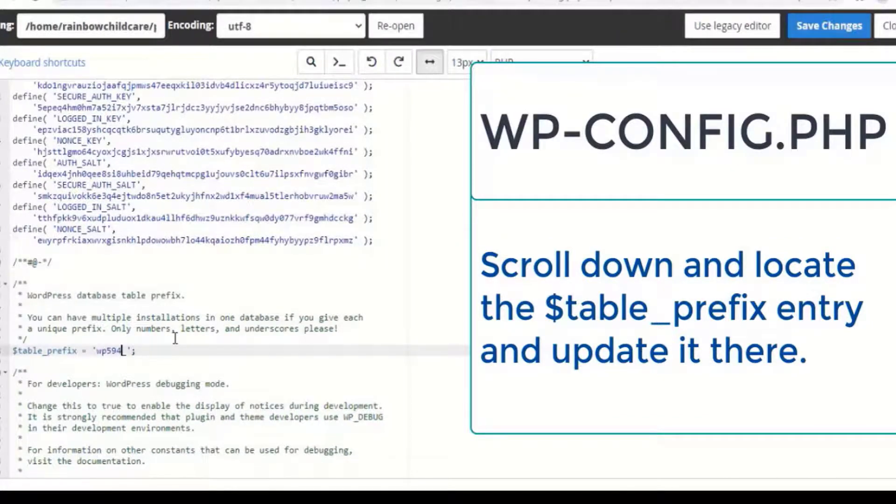
pyautogui.press('BackSpace')
pyautogui.press('BackSpace')
pyautogui.press('BackSpace')
pyautogui.write('0f')
pyautogui.click(811, 36)
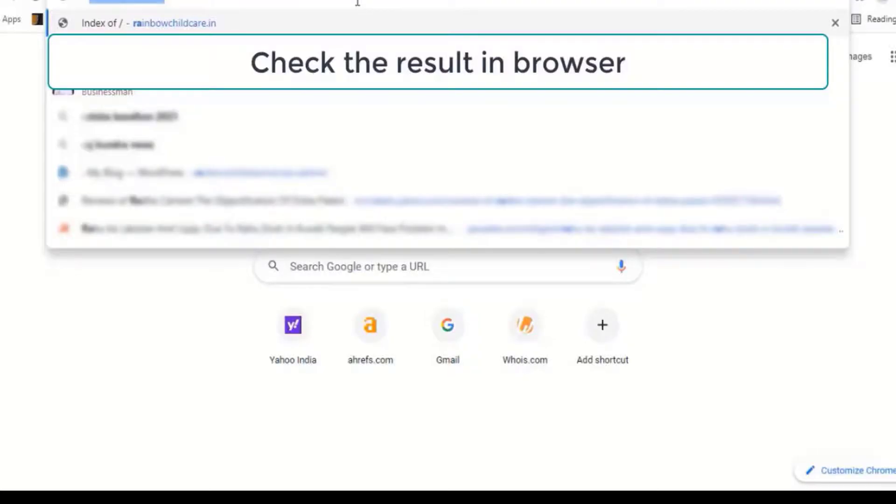
# Load rainbowchildcare.in in Chrome to check the migrated site
pyautogui.press('Return')
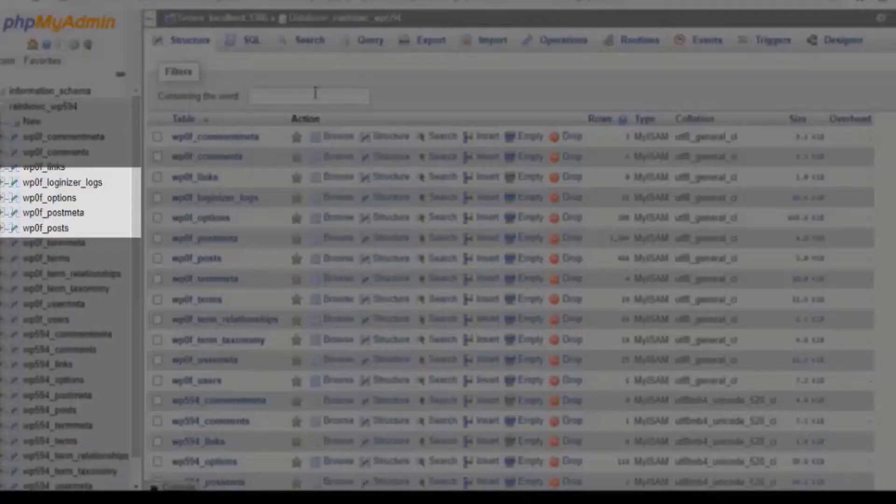
# Browse the wp0f_options rows, then enter rainbowchildcare.in in a new Chrome tab and select it for copying
pyautogui.click(223, 218)
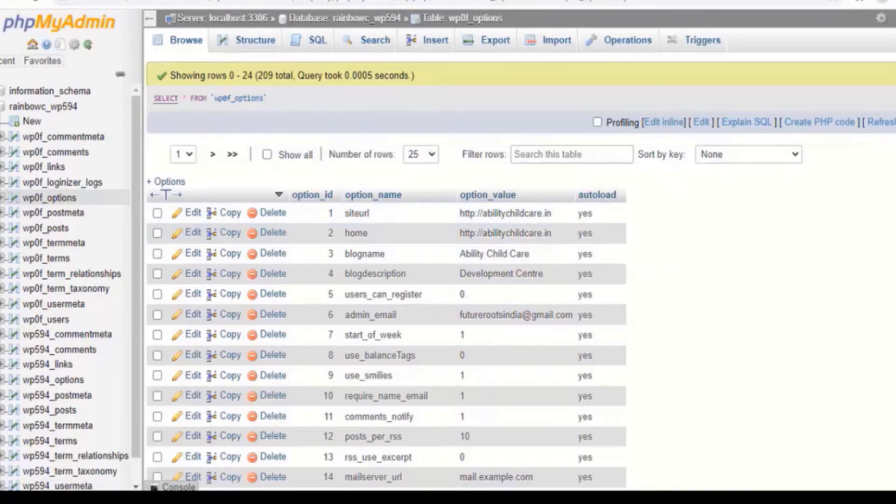
pyautogui.hotkey('ctrl', 't')
pyautogui.write('ran')
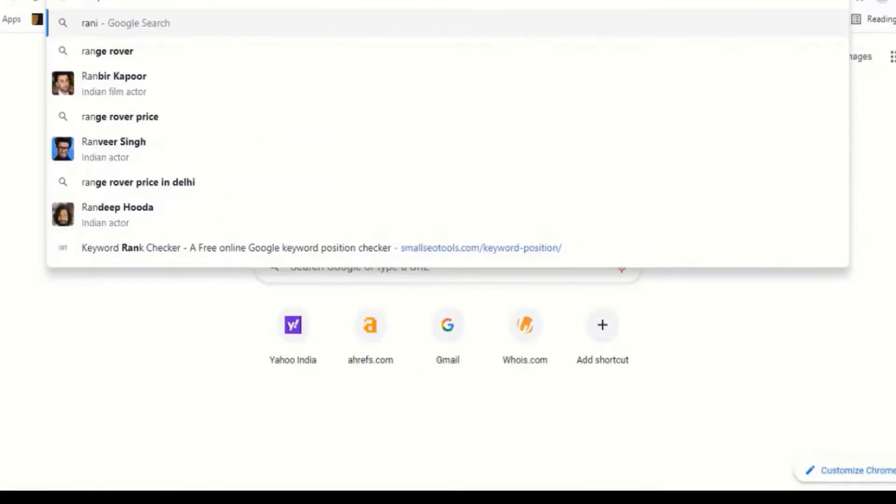
pyautogui.press('BackSpace')
pyautogui.write('in')
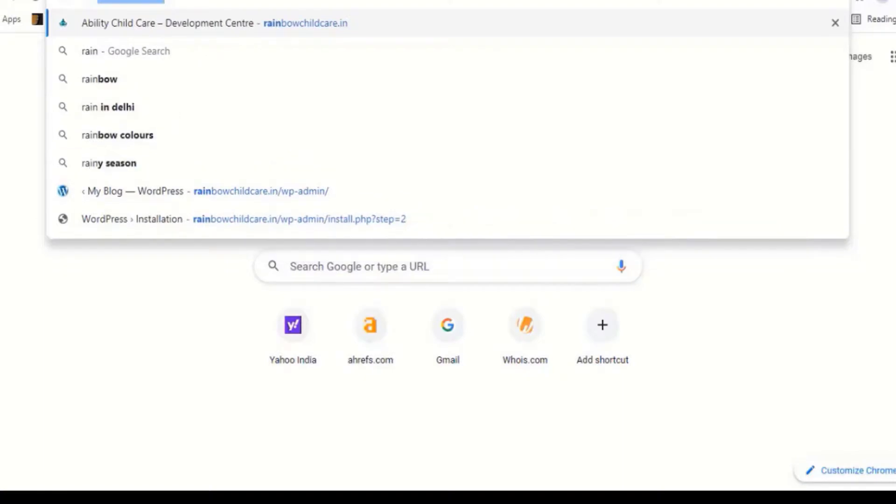
pyautogui.hotkey('ctrl', 'a')
pyautogui.hotkey('ctrl', 'c')
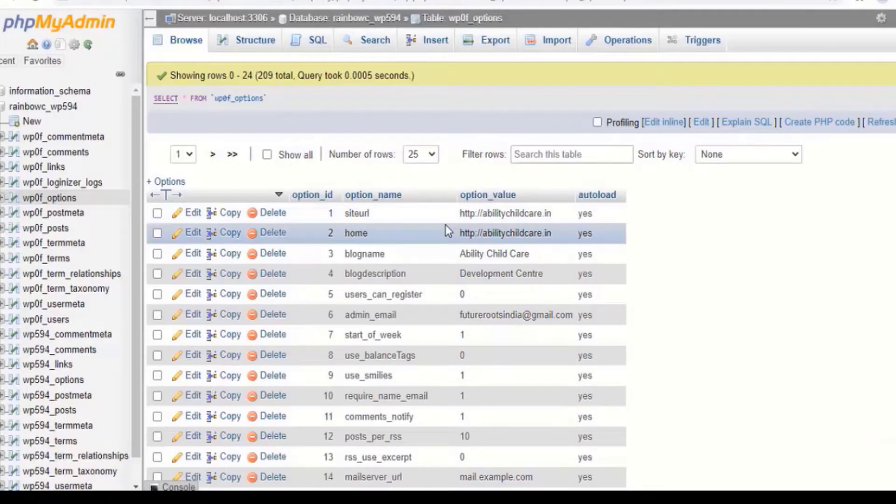
pyautogui.click(192, 213)
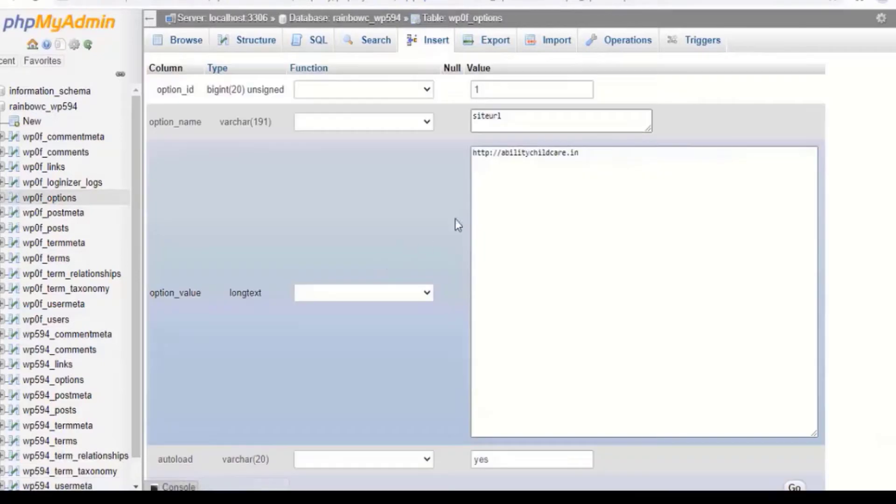
pyautogui.click(644, 202)
pyautogui.hotkey('ctrl', 'a')
pyautogui.hotkey('ctrl', 'v')
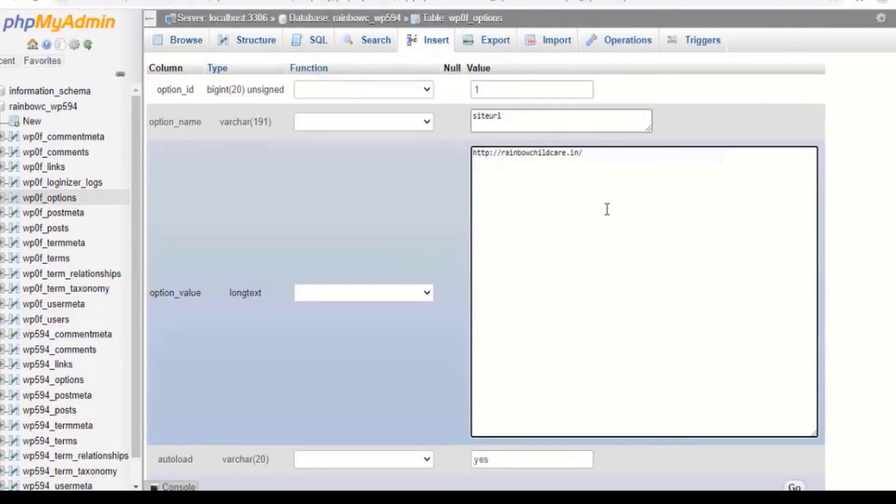
pyautogui.scroll(-1, 299, 342)
pyautogui.scroll(-3, 299, 342)
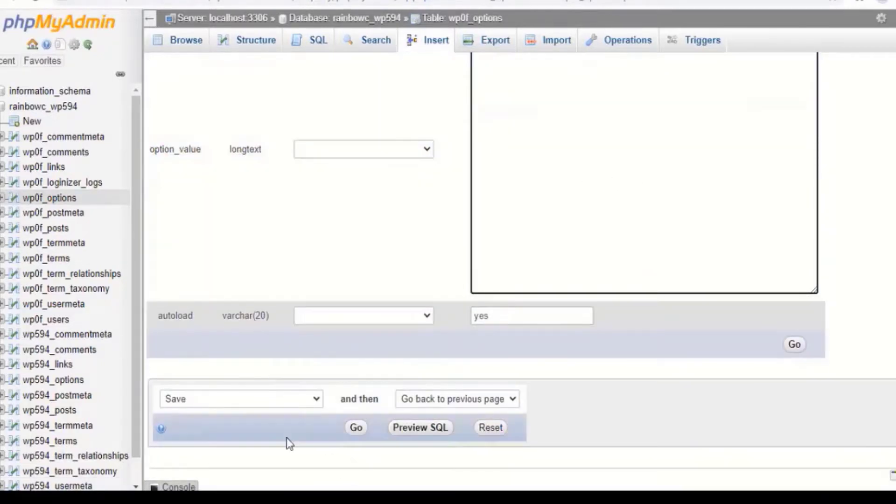
pyautogui.click(356, 427)
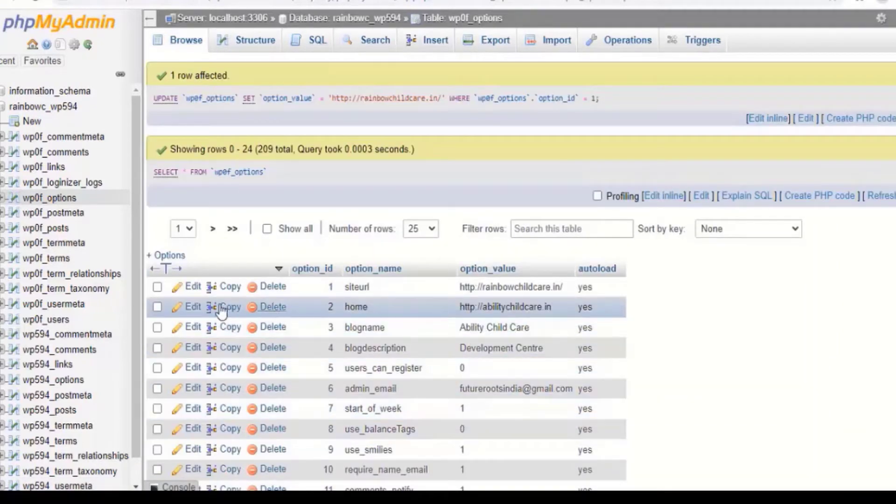
pyautogui.click(192, 307)
pyautogui.click(618, 252)
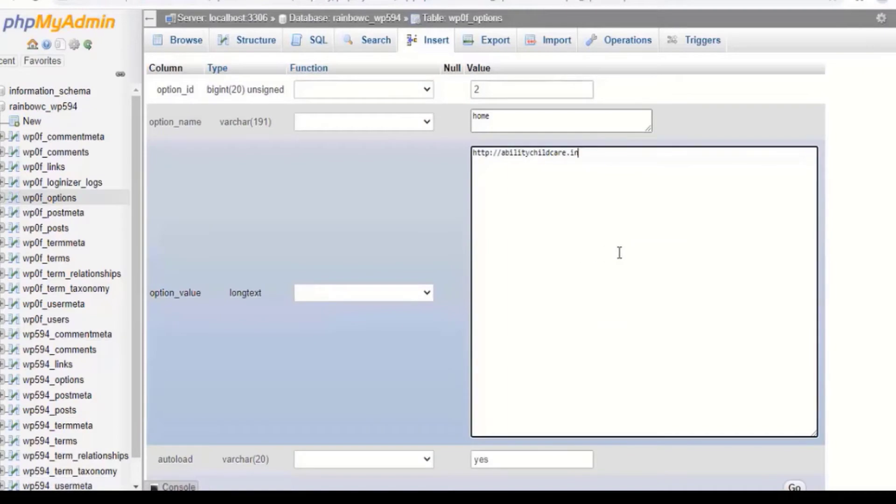
pyautogui.hotkey('ctrl', 'a')
pyautogui.hotkey('ctrl', 'v')
pyautogui.scroll(-3, 254, 292)
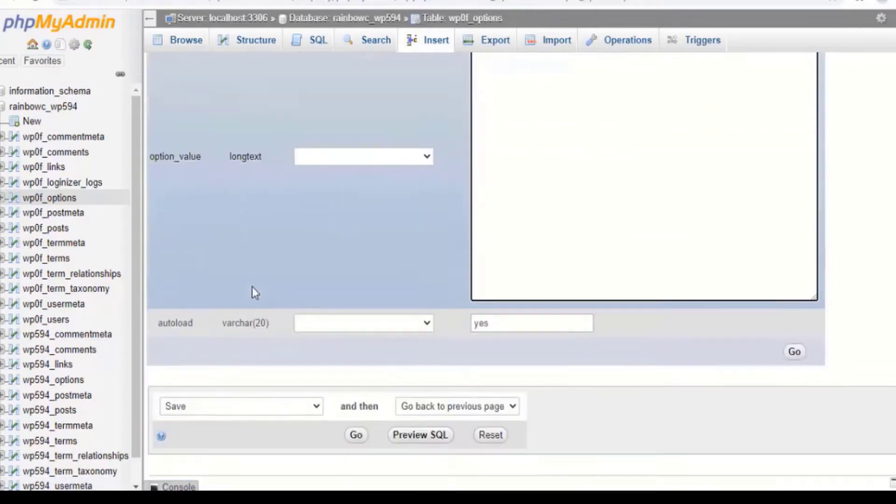
pyautogui.click(357, 428)
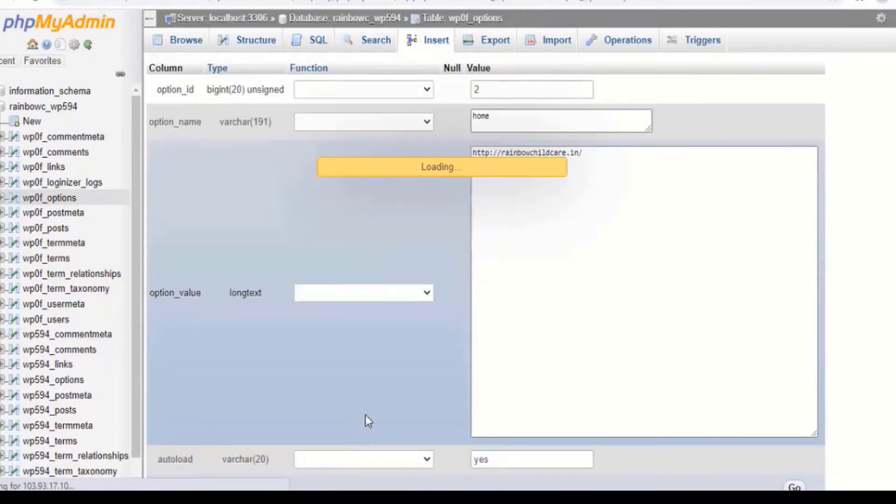
pyautogui.hotkey('ctrl', 't')
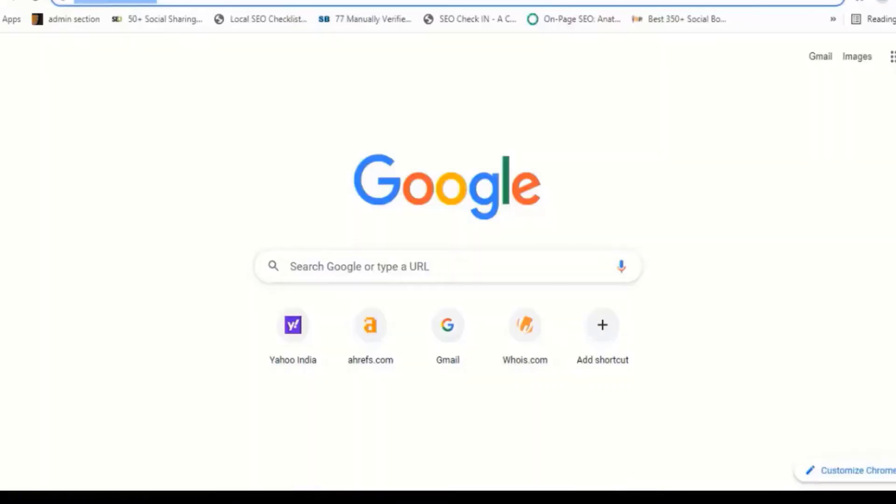